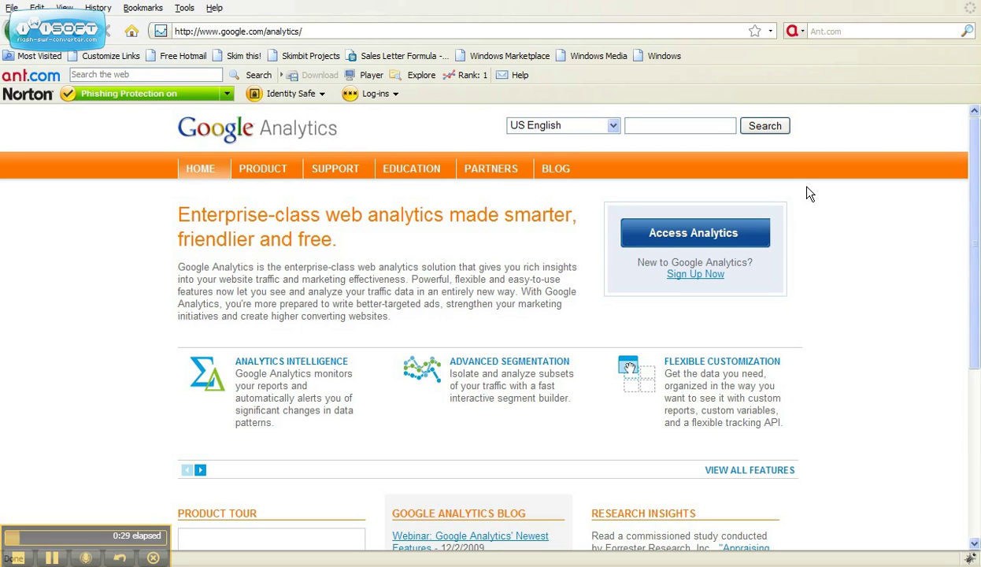
Follow the 'Sign Up Now' link under 'New to Google Analytics?'.
click(699, 274)
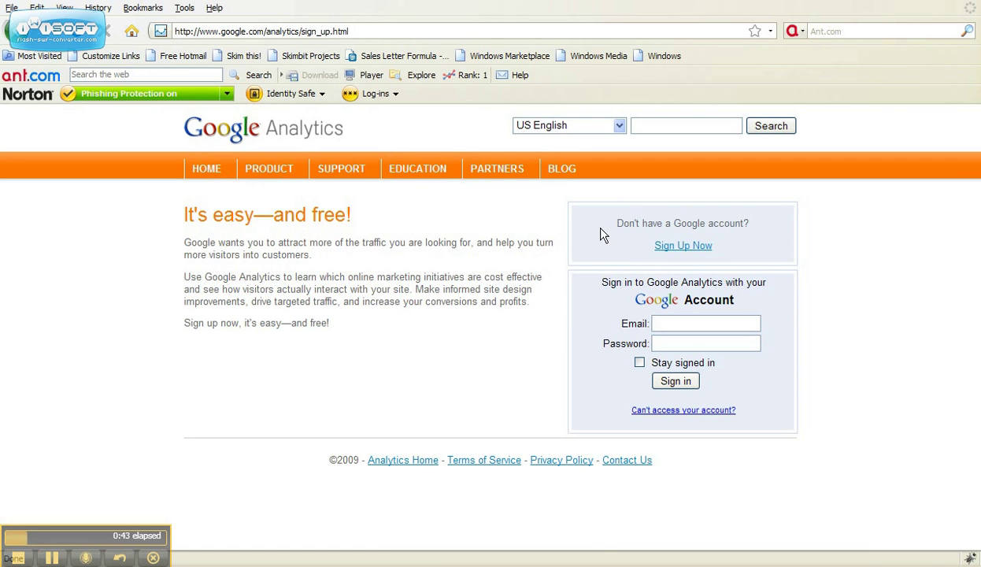
Start a new Google account by entering the user's e-mail address and password twice.
click(670, 249)
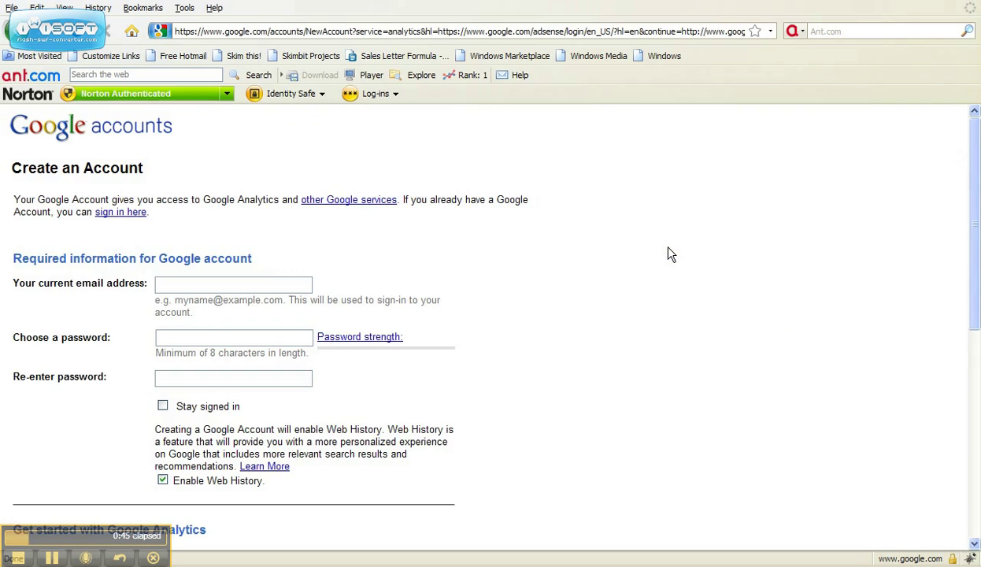
click(188, 291)
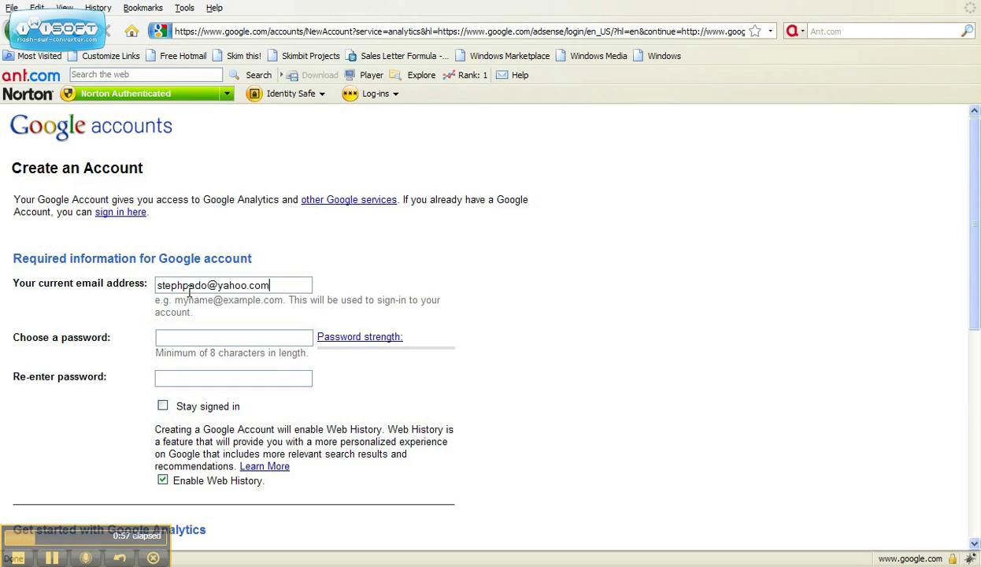
key(Tab)
text(••••••••)
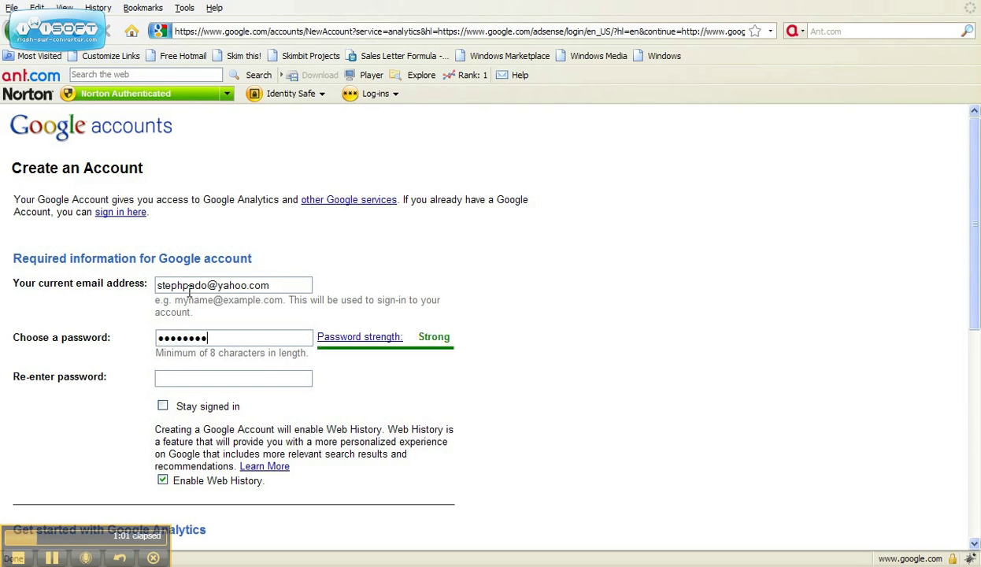
key(Tab)
text(••••••••)
Enter the word verification characters, accept the terms, and decline saving the password.
drag(976, 257, 973, 466)
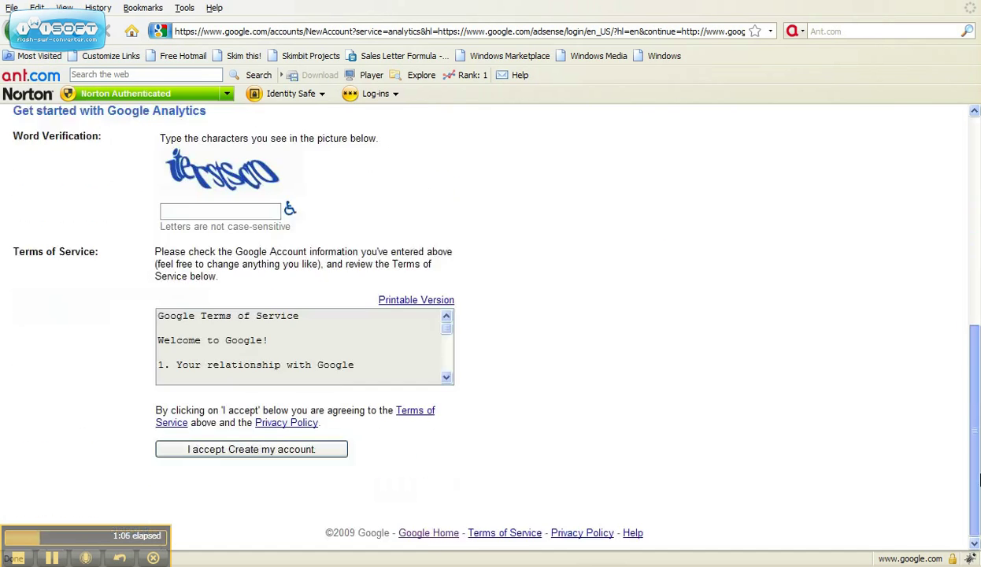
click(212, 209)
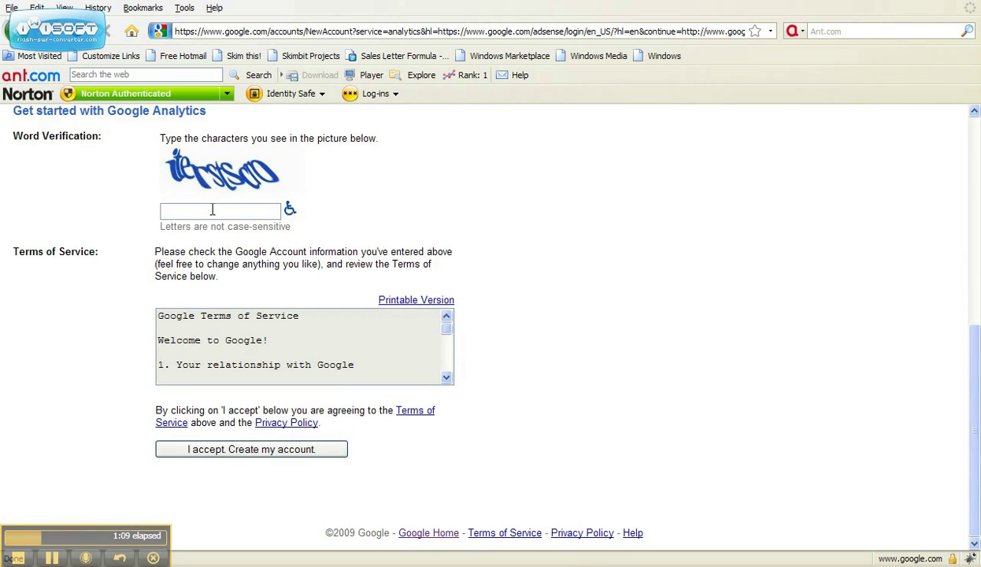
text(iterstscro)
click(244, 449)
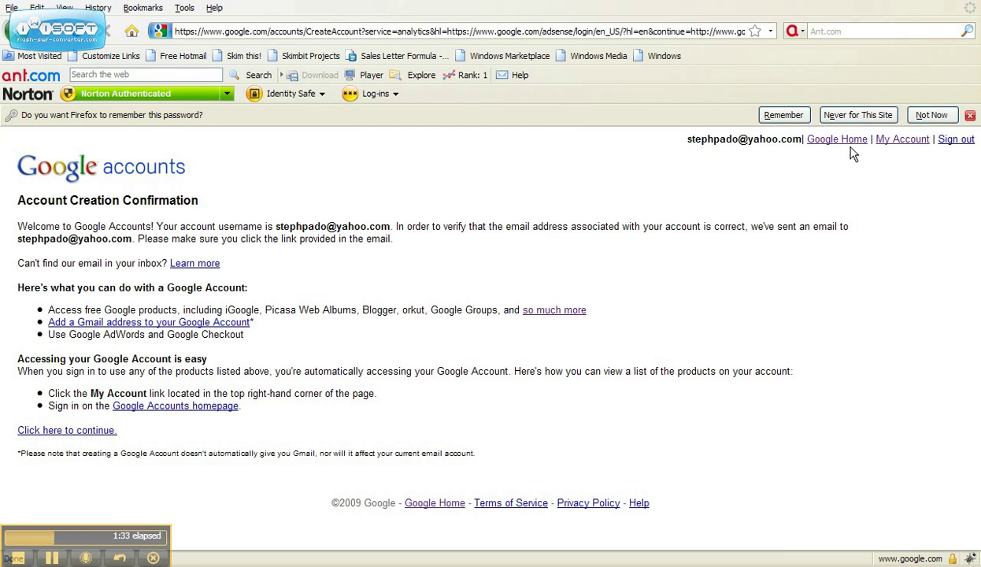
click(931, 115)
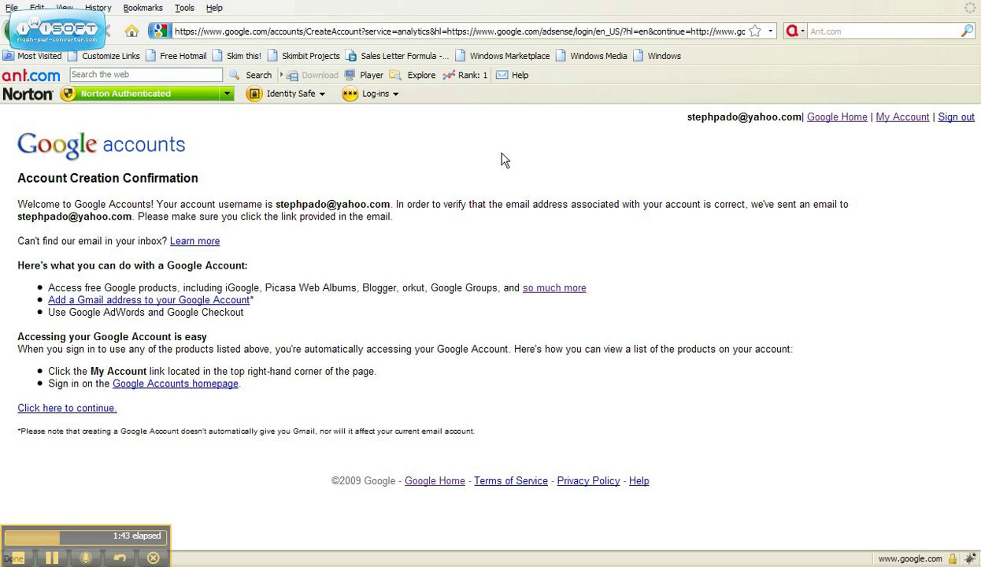
Open the Google Email Verification message in Yahoo Mail and follow its verification link.
click(53, 557)
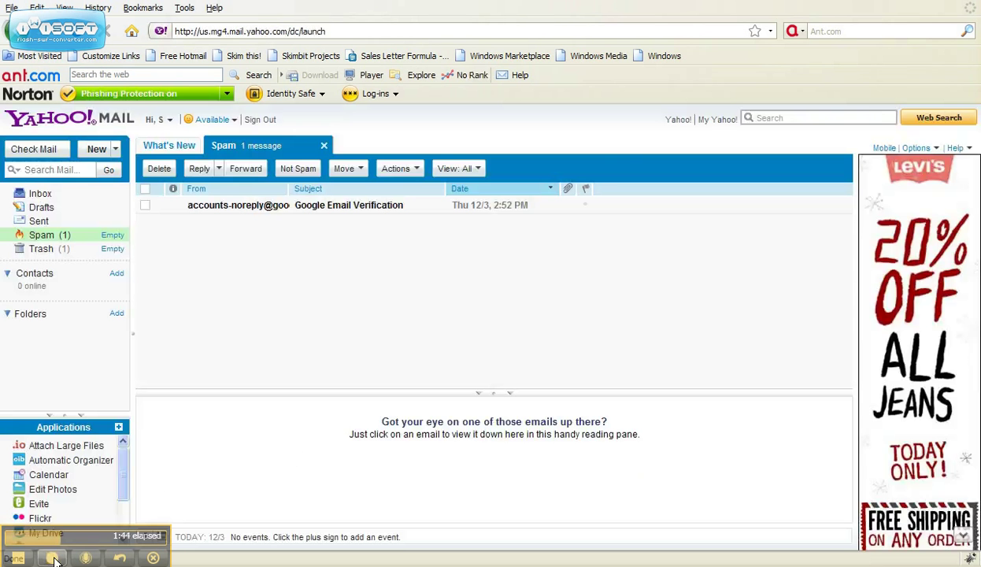
click(54, 557)
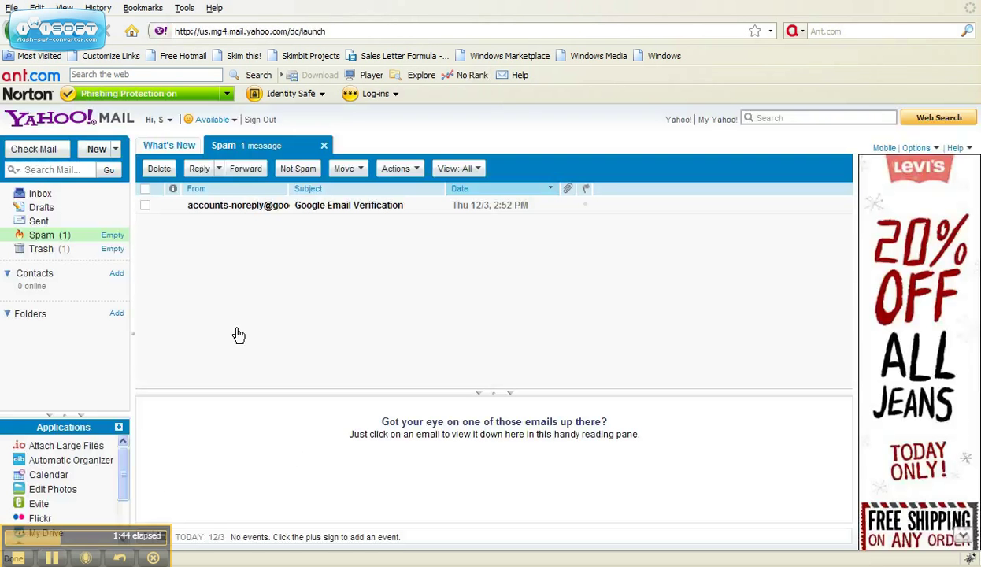
click(305, 206)
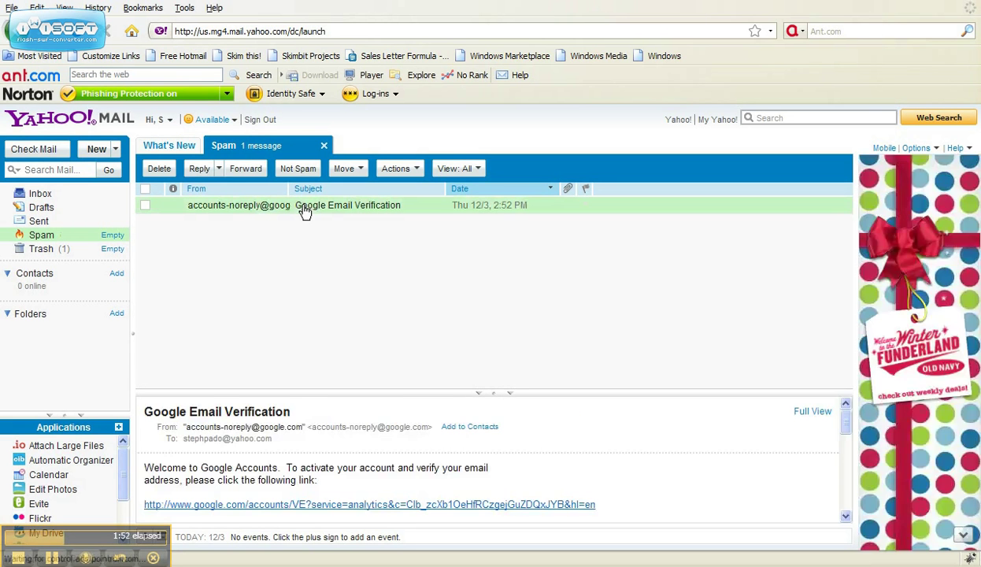
double_click(305, 208)
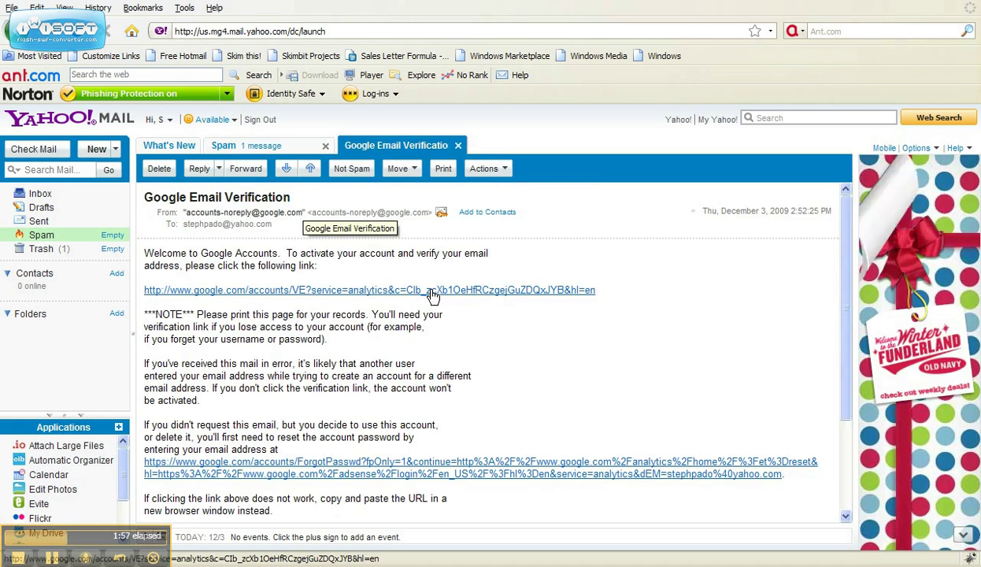
click(431, 291)
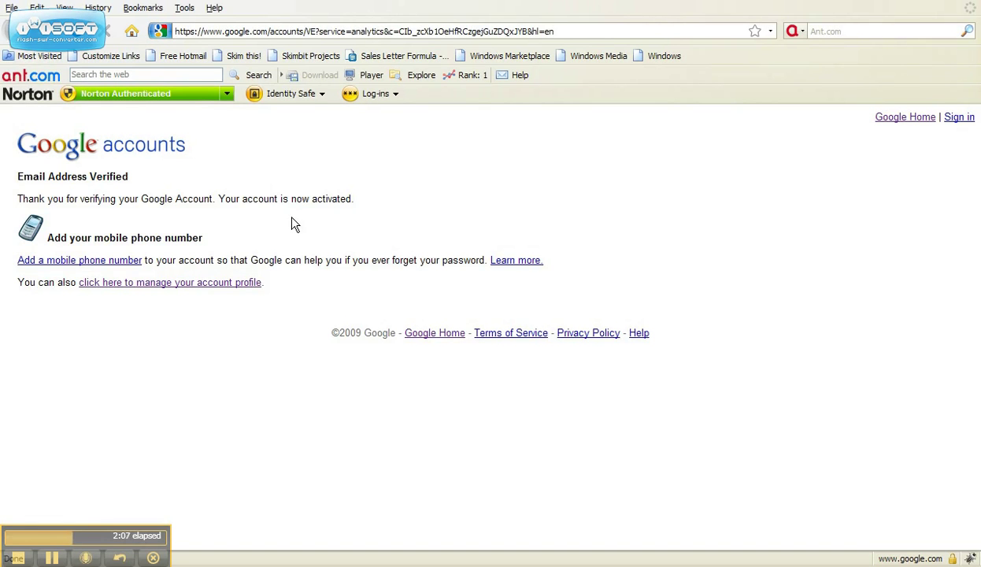
Go from the account profile page to Analytics and begin signing up.
click(181, 285)
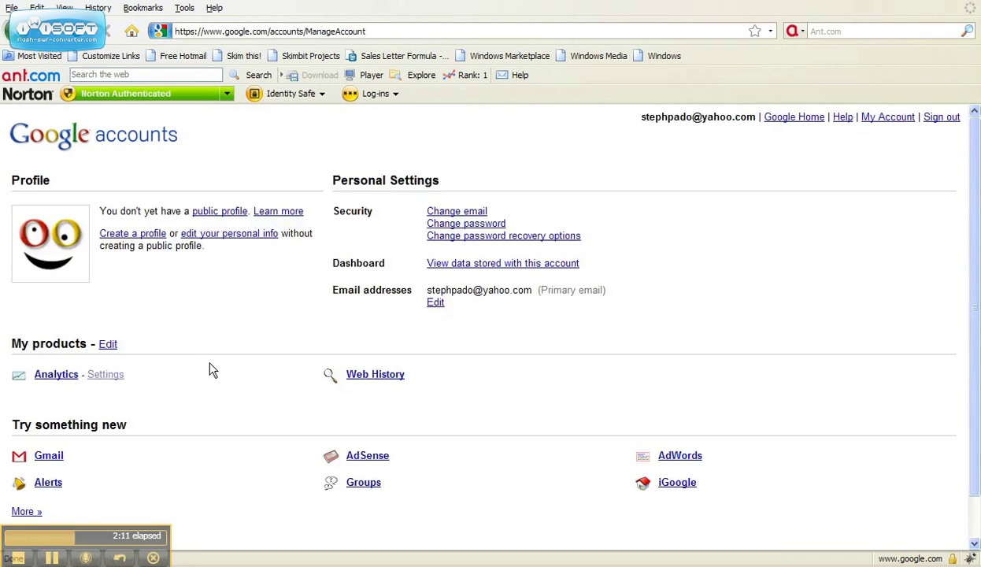
click(63, 381)
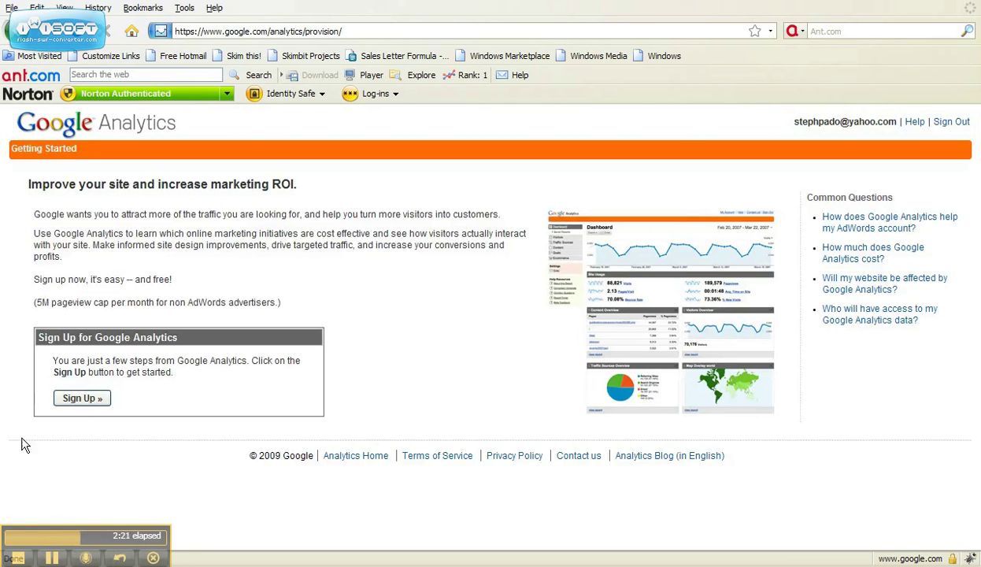
click(83, 399)
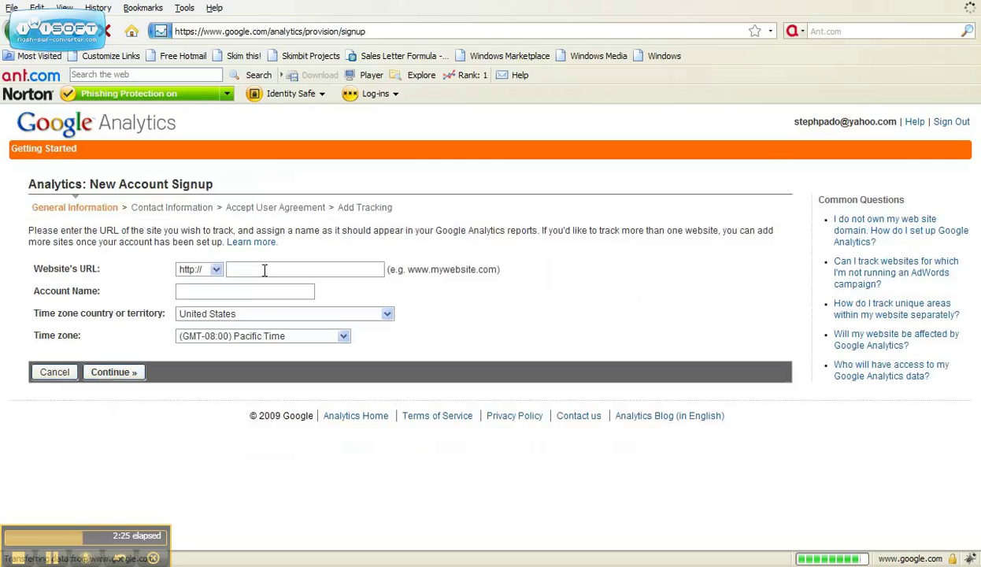
click(265, 270)
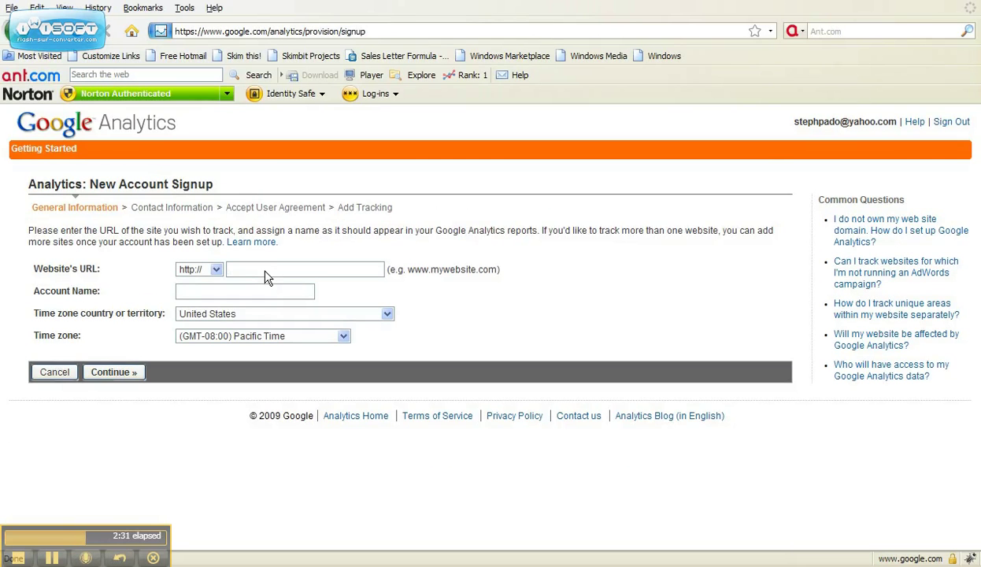
text(www.)
click(269, 288)
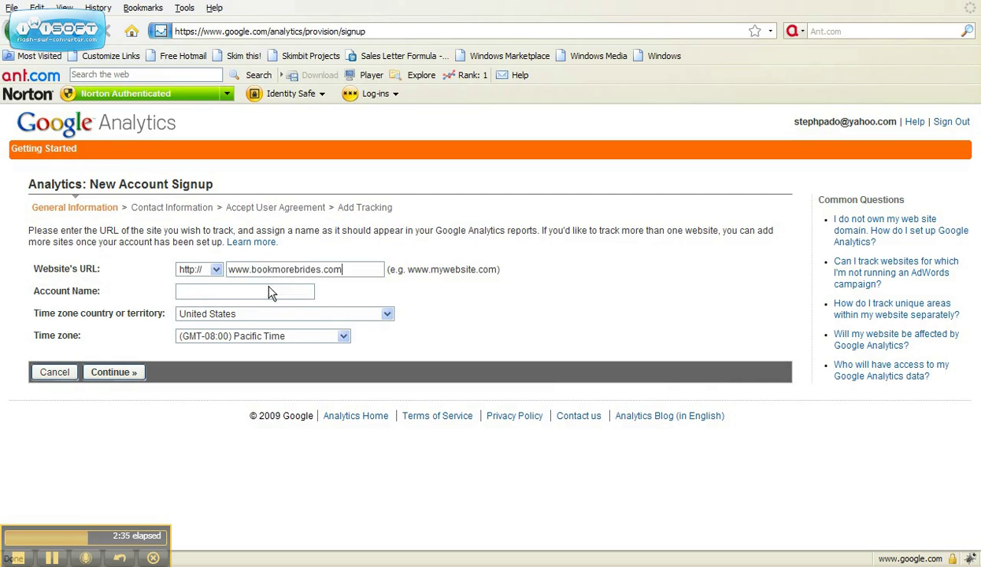
click(254, 290)
click(344, 337)
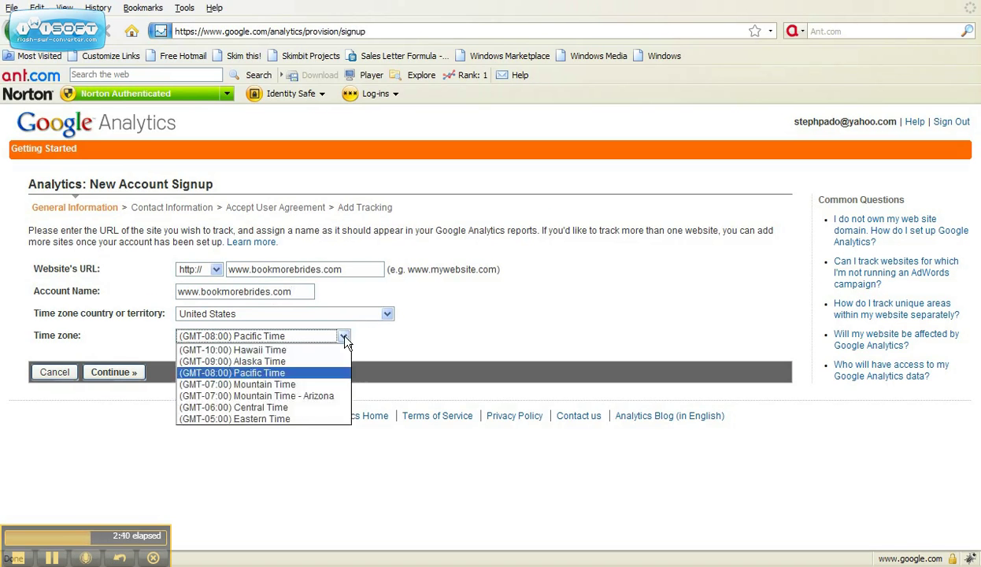
click(306, 420)
Submit the general information and fill in the contact's last and first names.
click(132, 377)
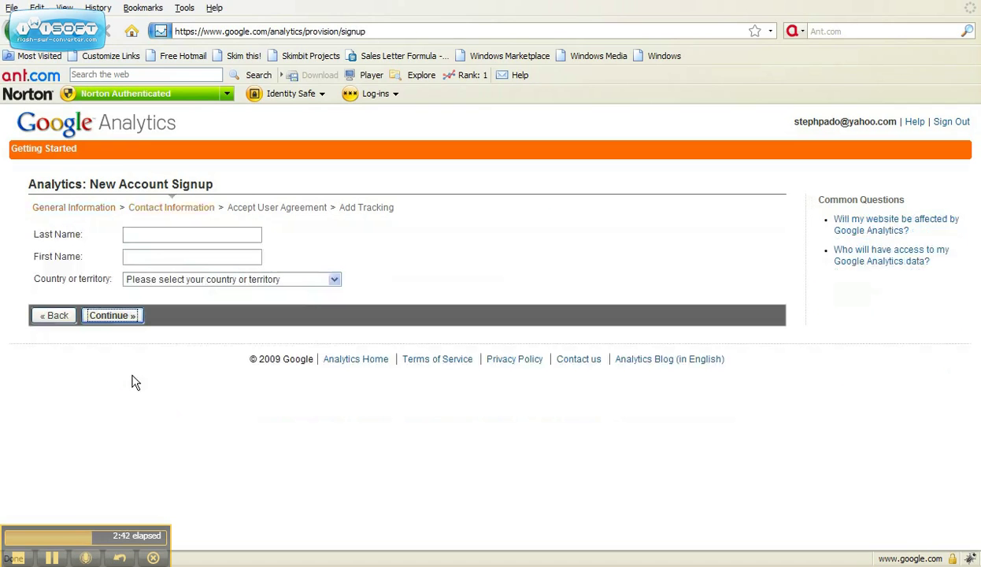
click(156, 234)
text(S)
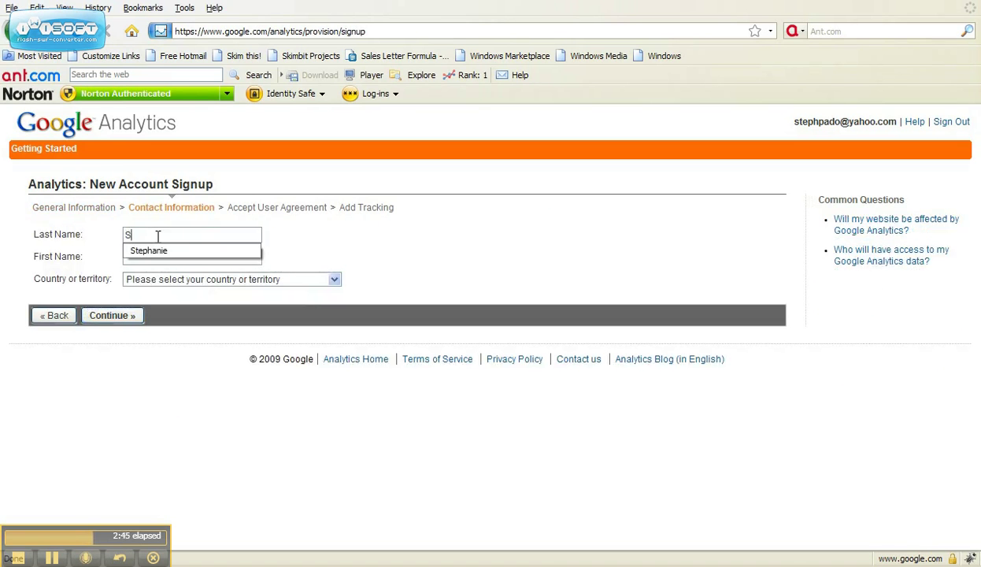
text(teph)
key(Down)
key(Return)
click(157, 254)
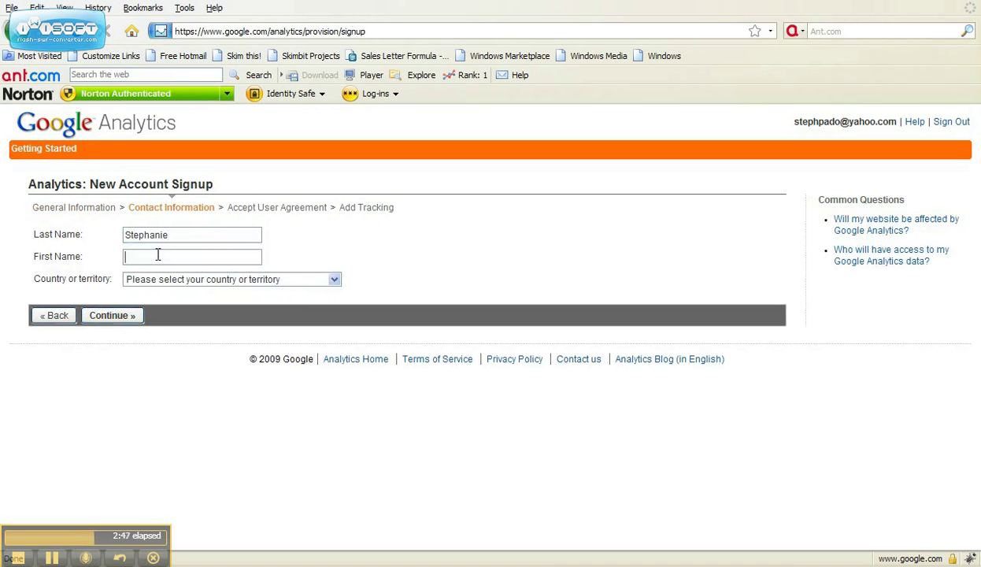
text(p)
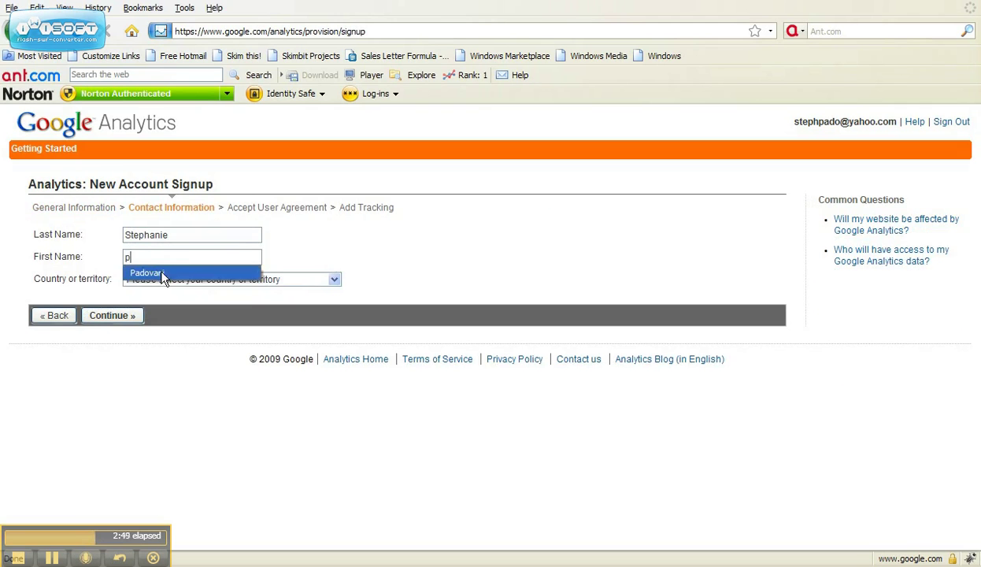
click(161, 273)
Choose United States as country, agree to the terms, and create the account.
click(334, 278)
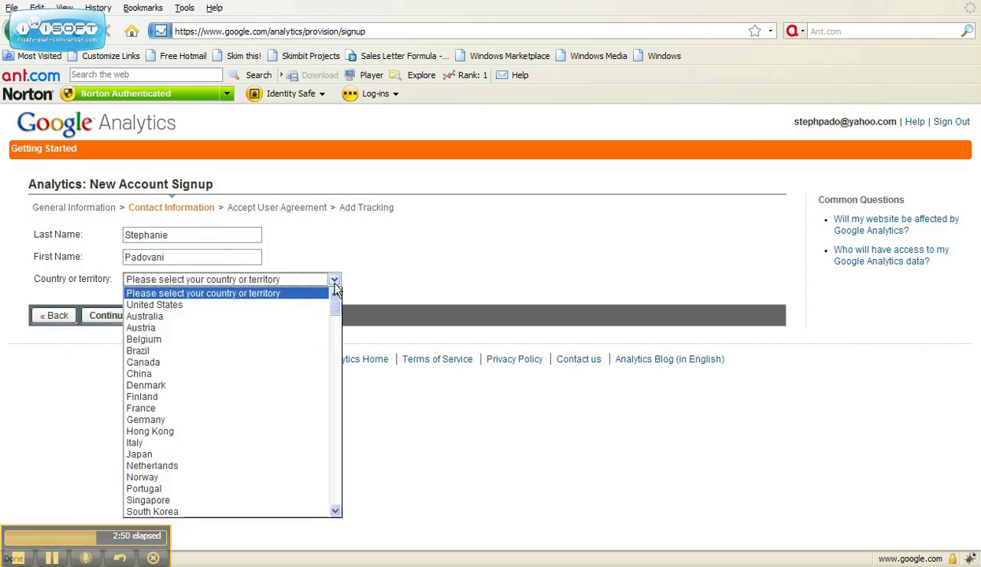
click(321, 304)
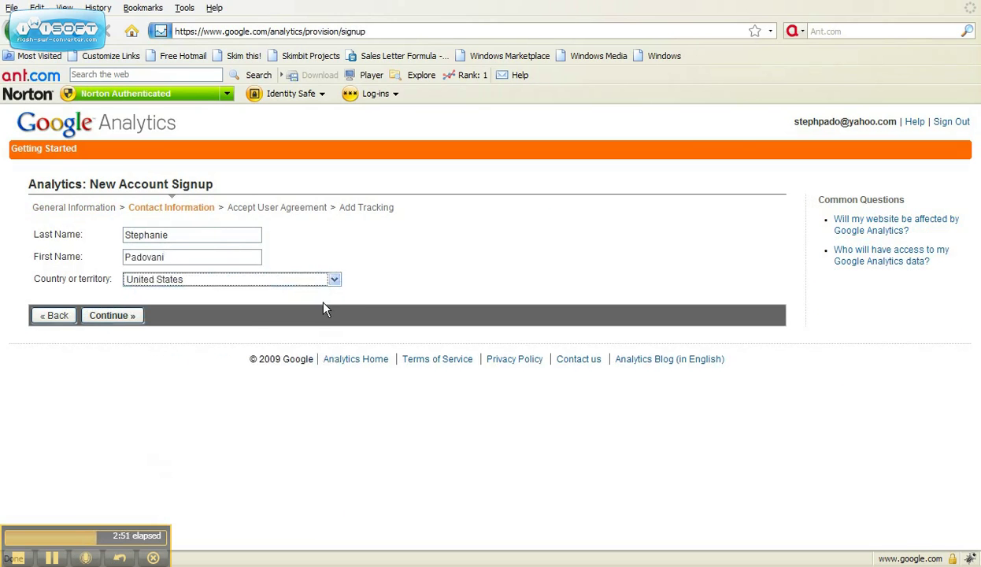
click(112, 316)
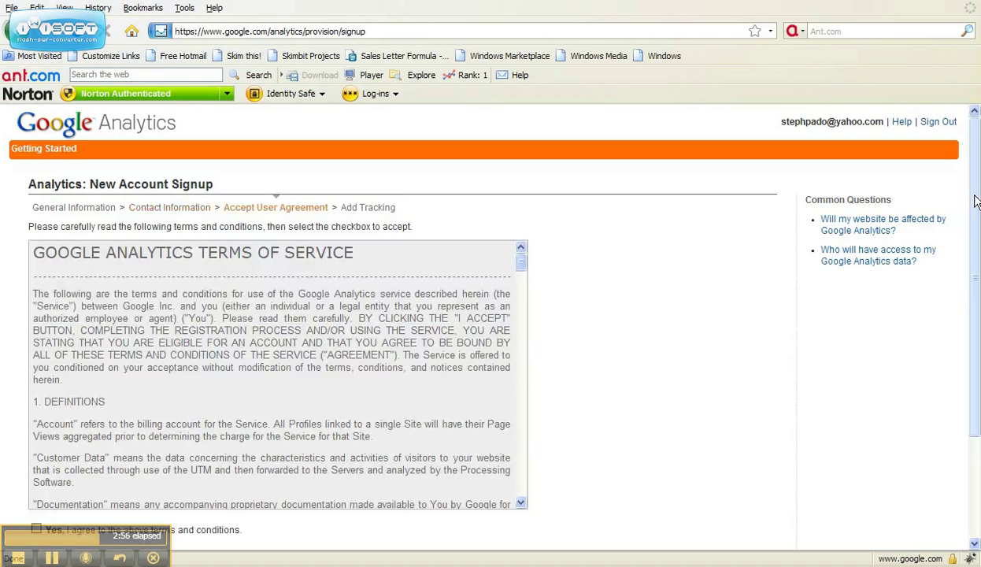
drag(974, 217, 975, 327)
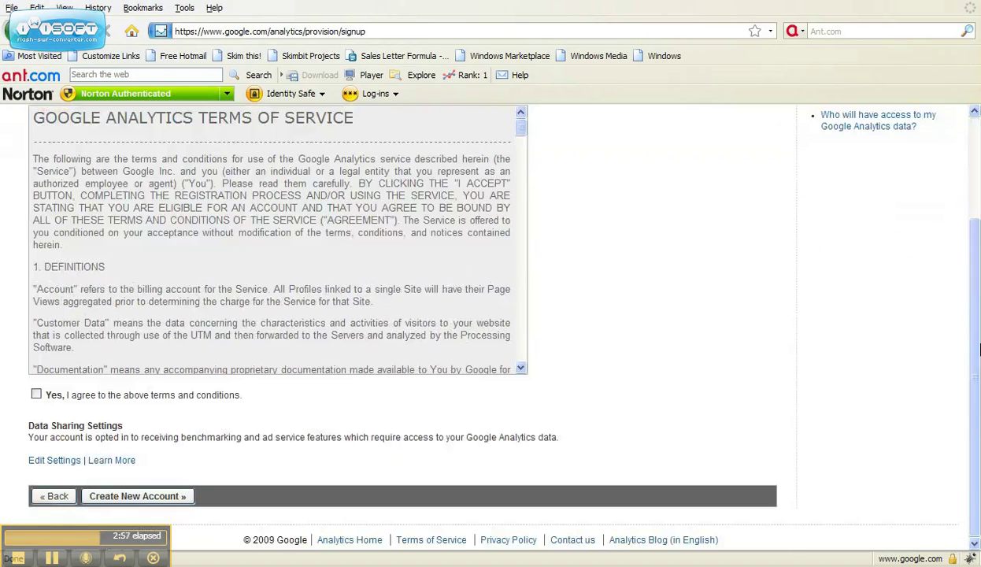
click(37, 395)
click(163, 496)
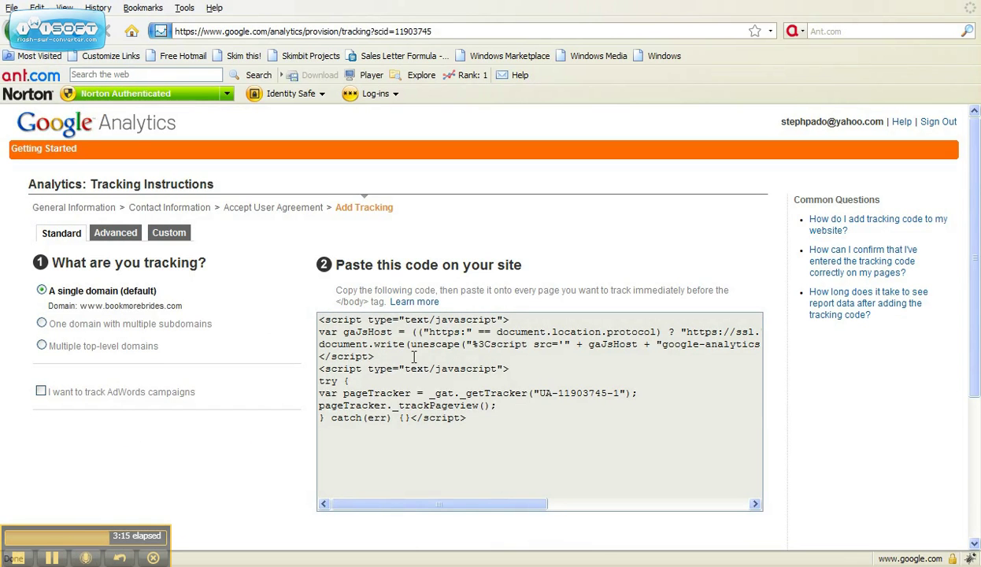
Select the standard tracking code on the Tracking Instructions page.
drag(976, 200, 974, 303)
drag(510, 259, 293, 154)
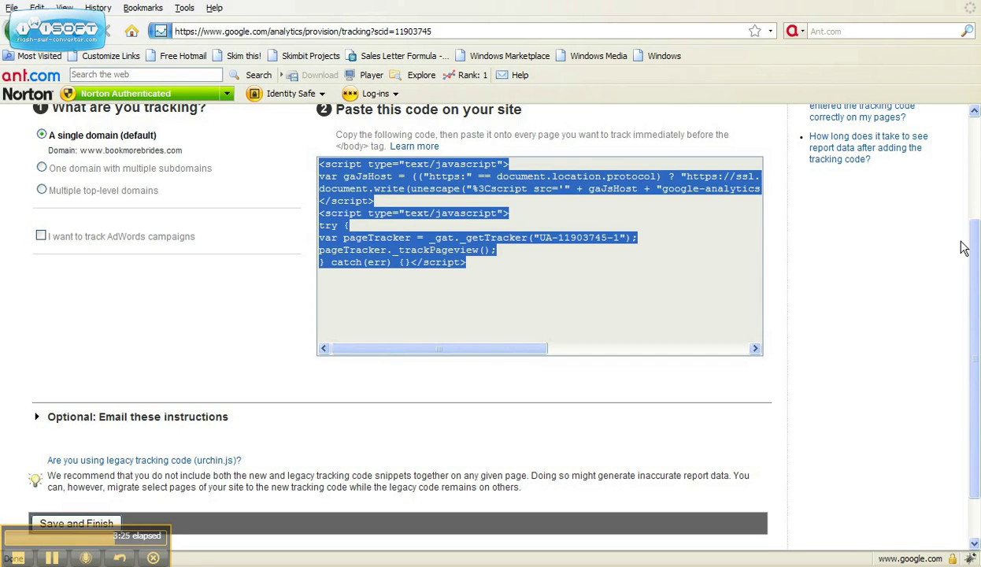
drag(974, 257, 897, 230)
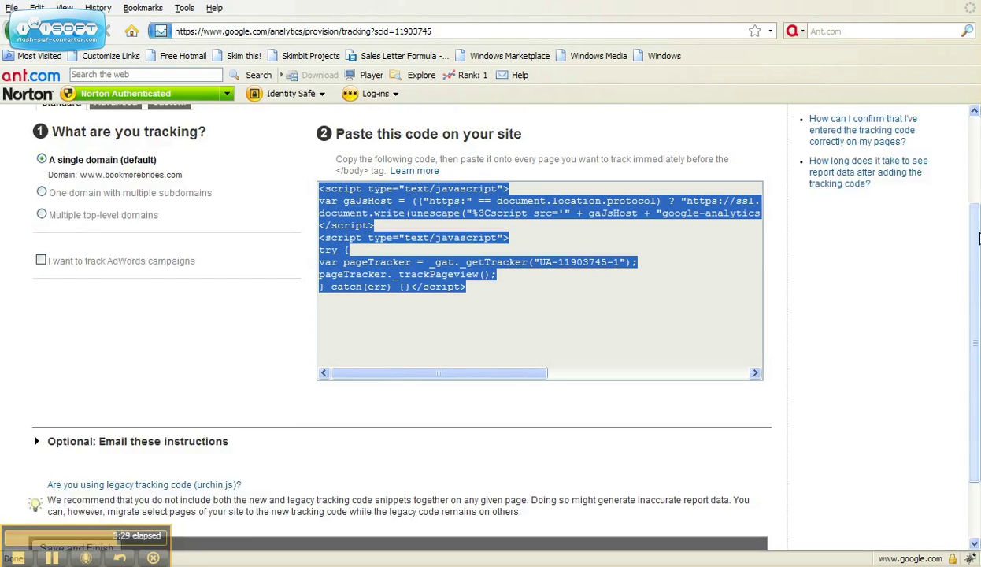
drag(977, 240, 972, 346)
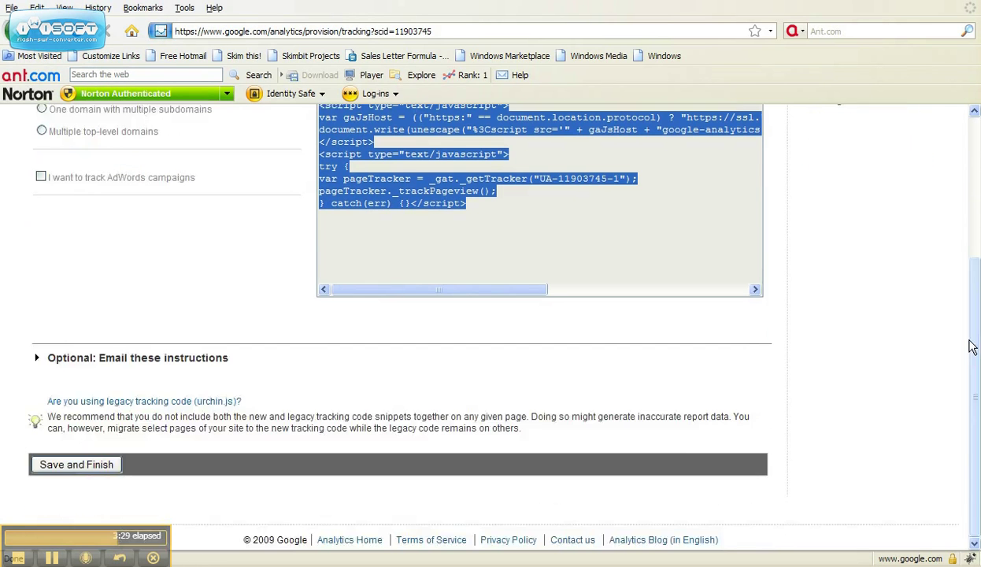
Expand 'Optional: Email these instructions' and copy its entire text block.
click(75, 365)
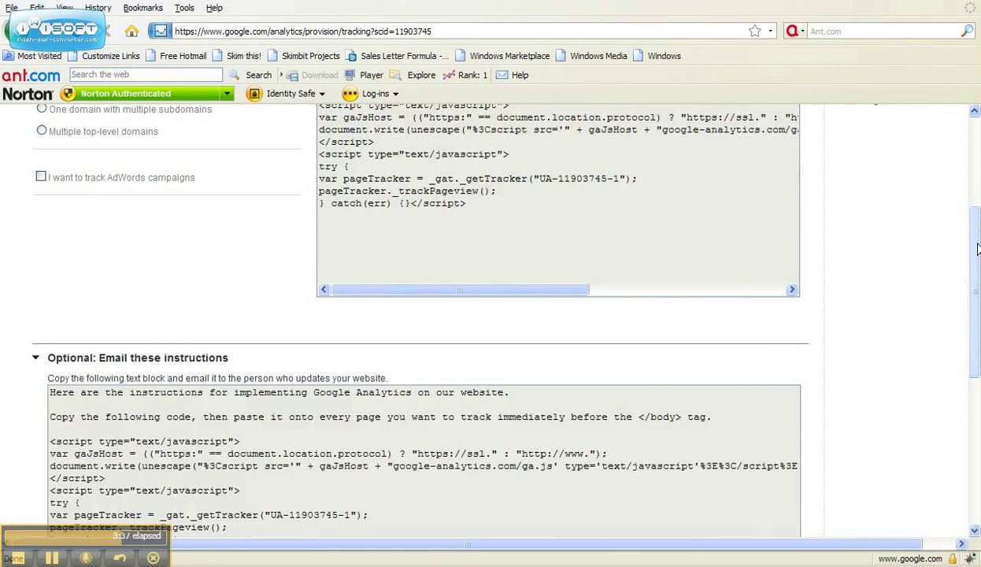
drag(976, 255, 970, 346)
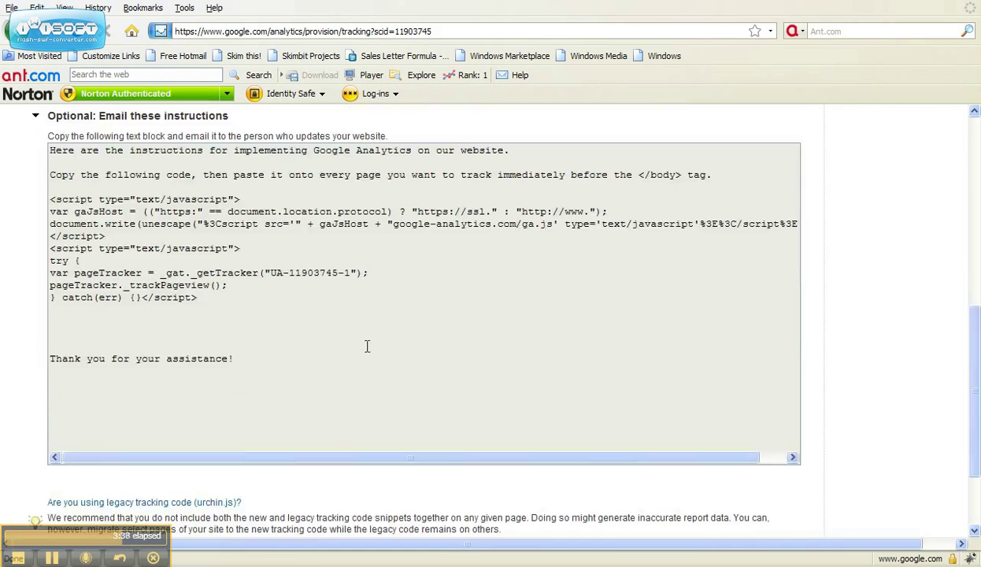
drag(268, 360, 49, 447)
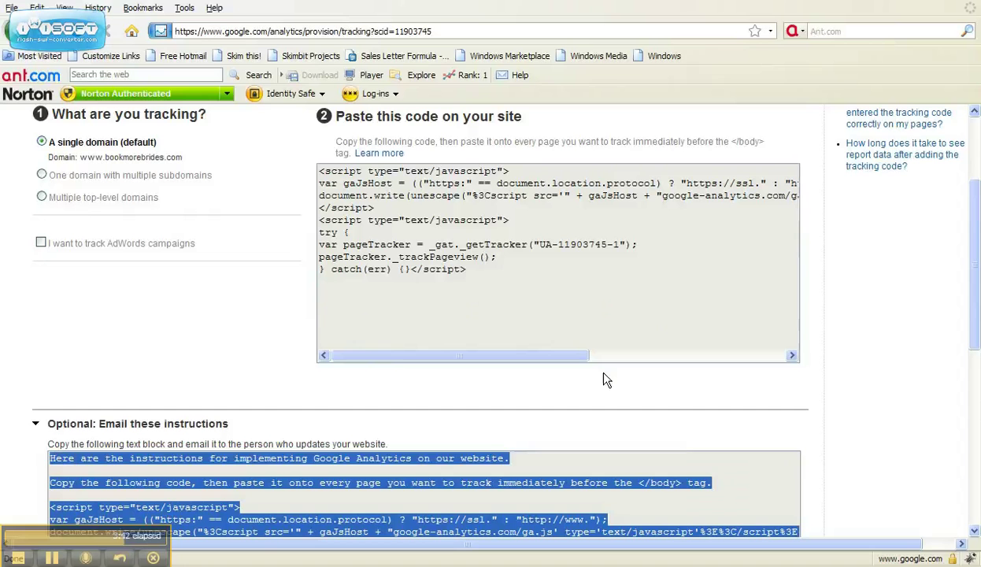
drag(975, 230, 951, 335)
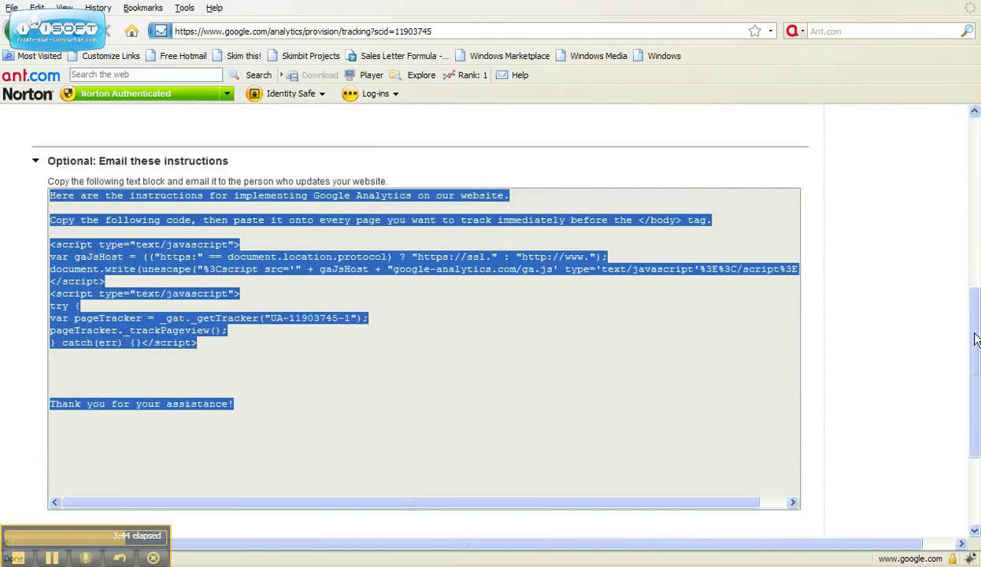
right_click(202, 247)
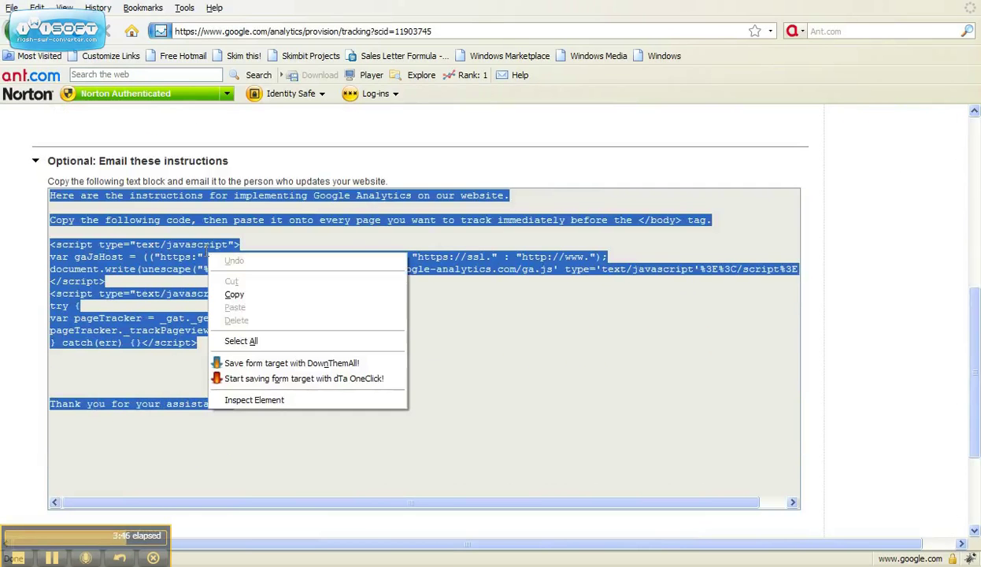
click(230, 292)
click(428, 364)
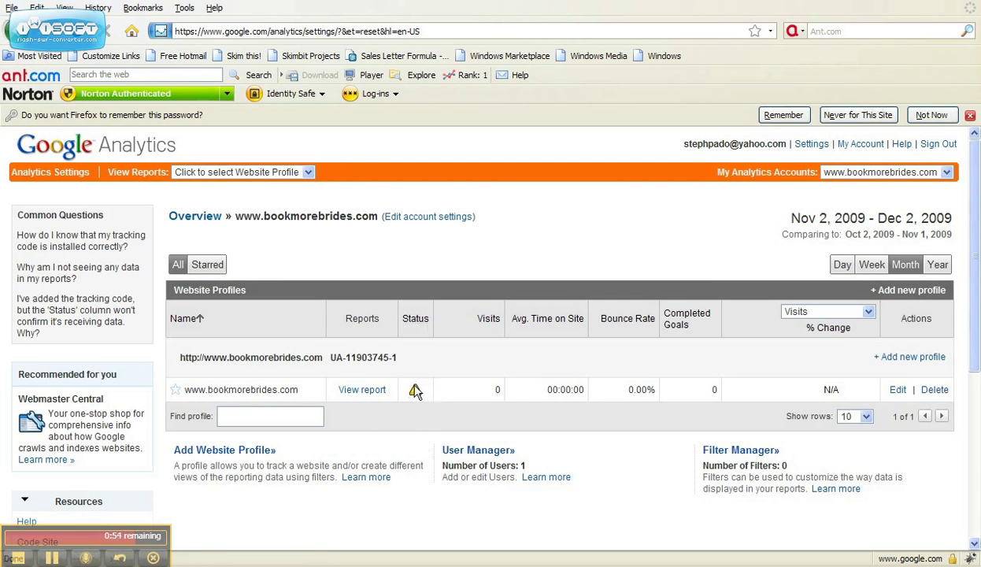
Review an example Dashboard and its Traffic Sources Overview report showing 1,721 visits.
mouse_move(415, 393)
click(52, 558)
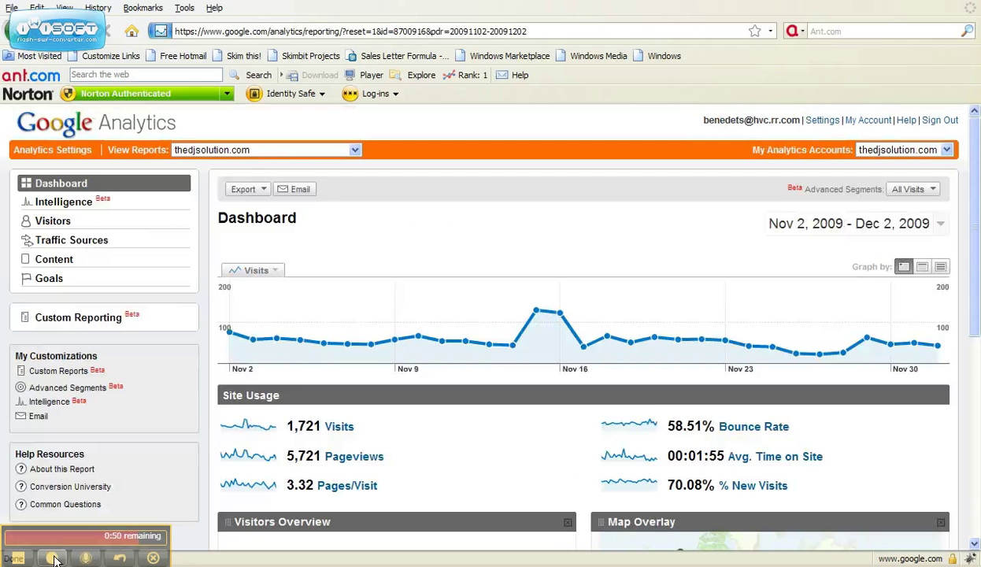
click(53, 558)
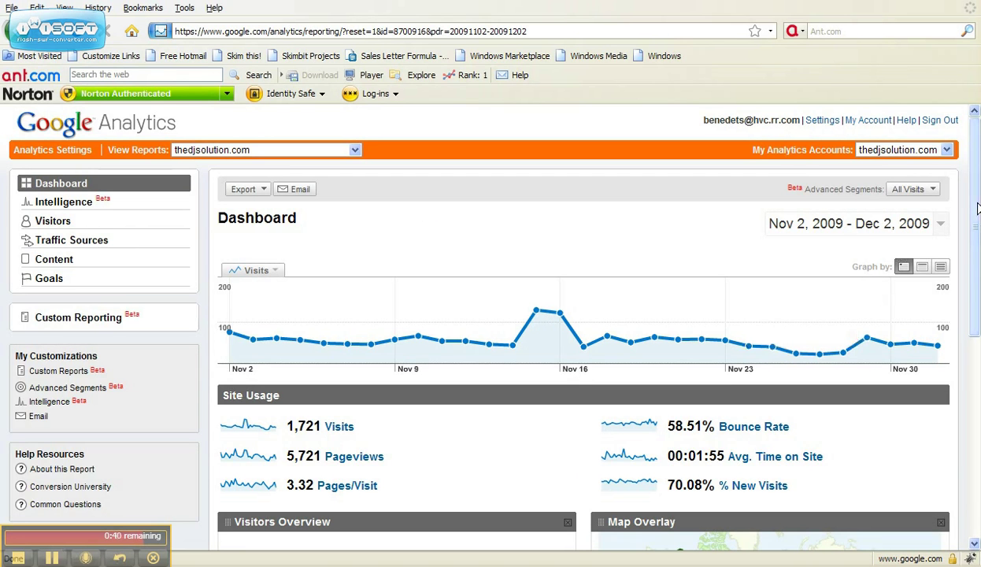
drag(977, 208, 974, 429)
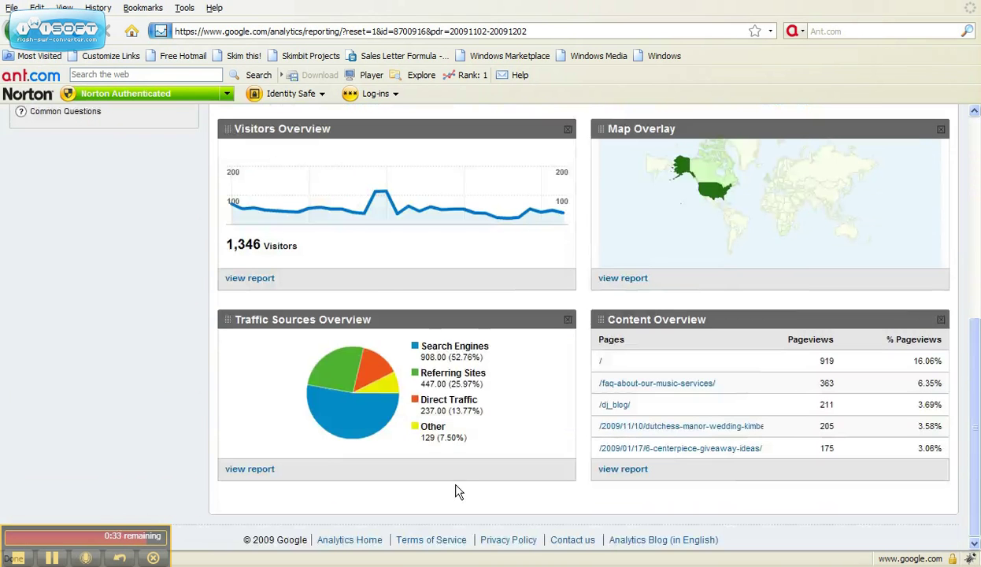
click(250, 472)
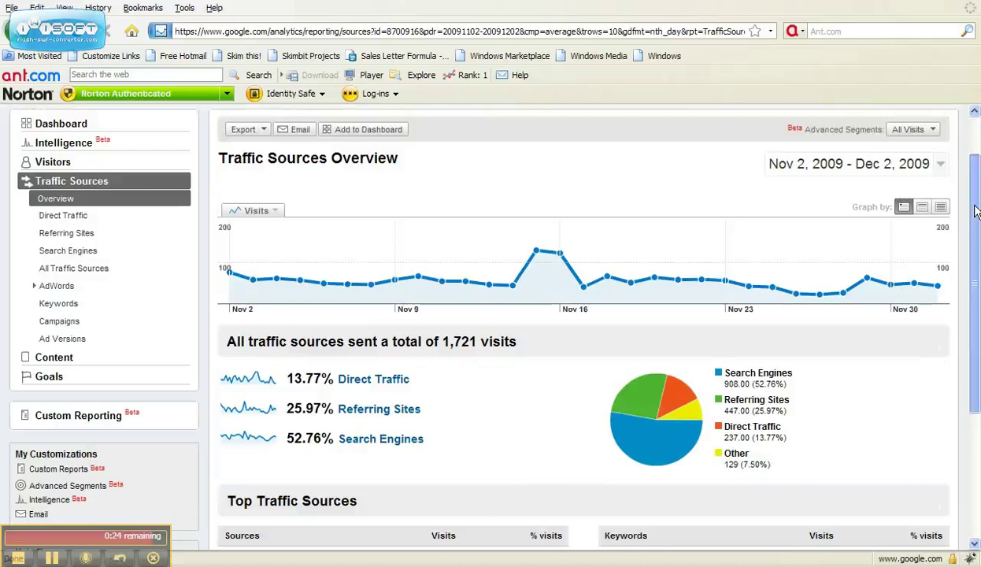
drag(974, 212, 976, 368)
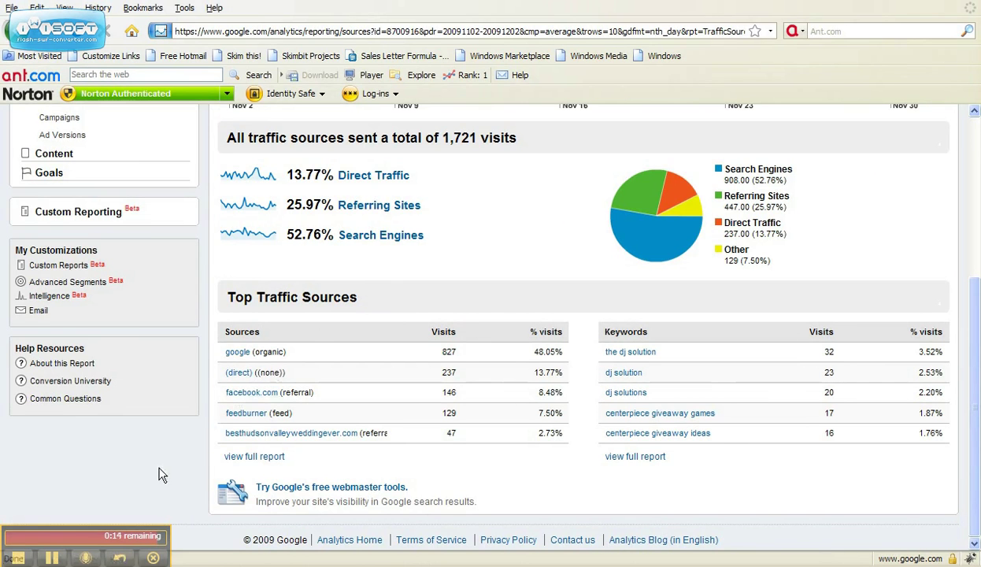
drag(976, 438, 976, 118)
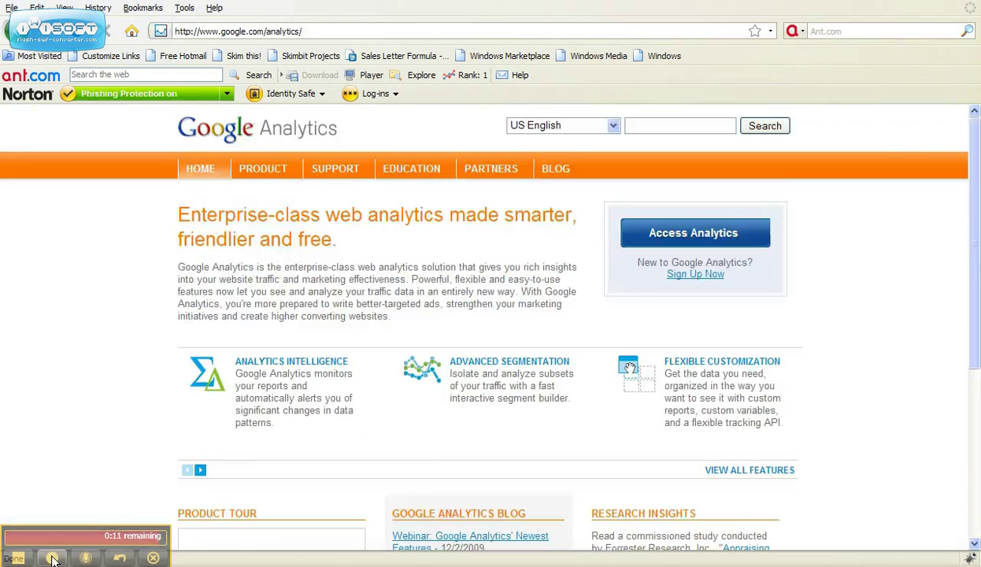
click(52, 557)
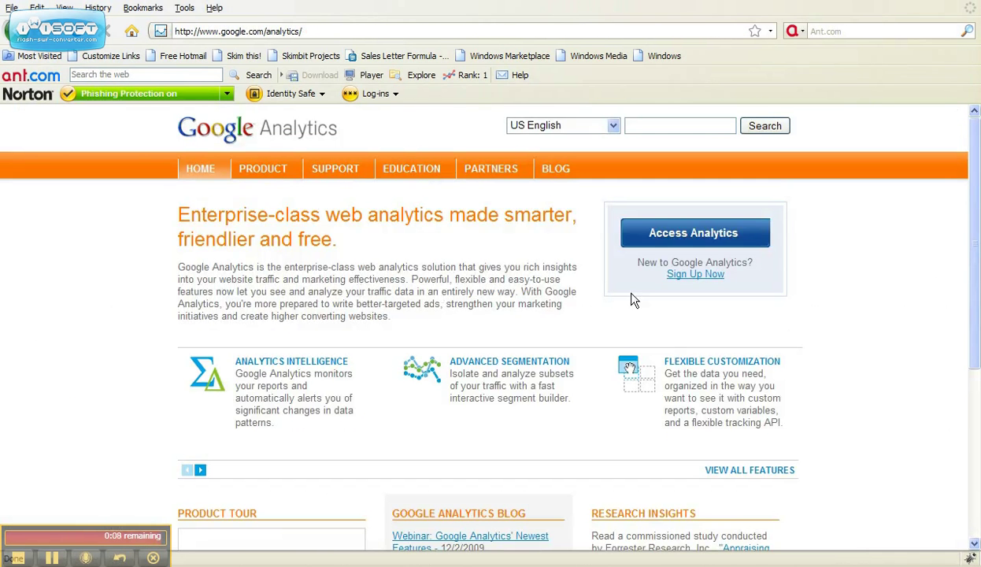